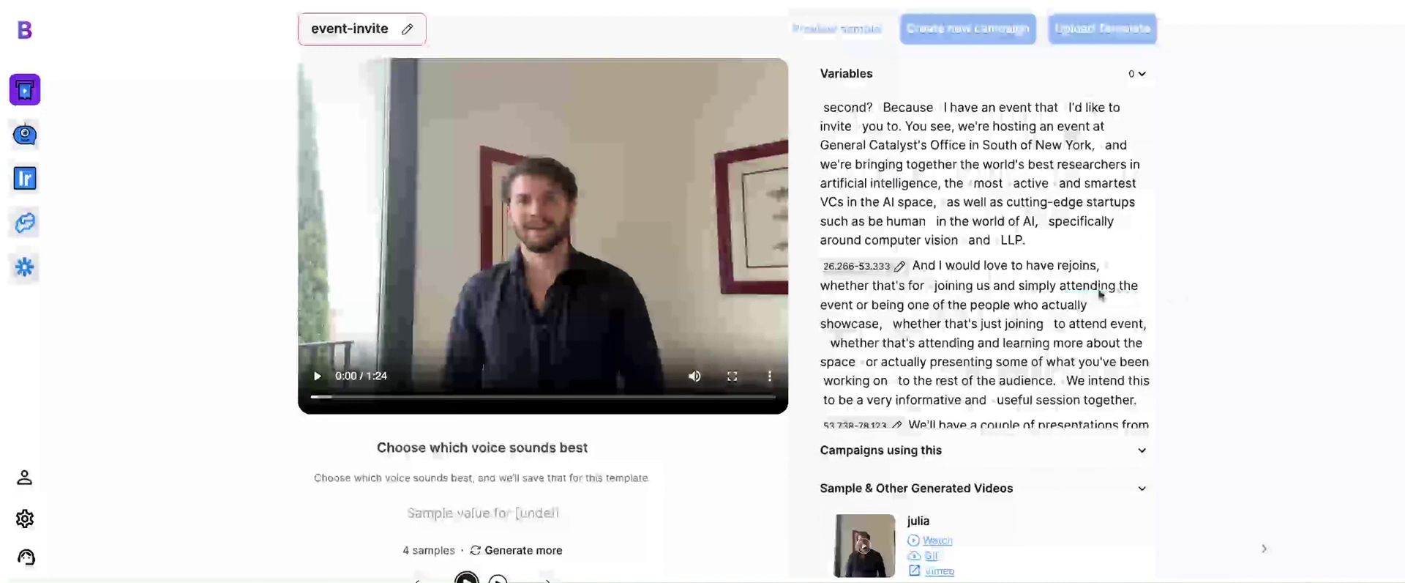
Scroll through the event-invite template and try starting a new campaign from it
{"action": "scroll", "coordinate": [1100, 293], "scroll_direction": "up", "scroll_amount": 1}
{"action": "scroll", "coordinate": [1100, 293], "scroll_direction": "down", "scroll_amount": 2}
{"action": "scroll", "coordinate": [1100, 293], "scroll_direction": "down", "scroll_amount": 3}
{"action": "scroll", "coordinate": [1100, 293], "scroll_direction": "down", "scroll_amount": 1}
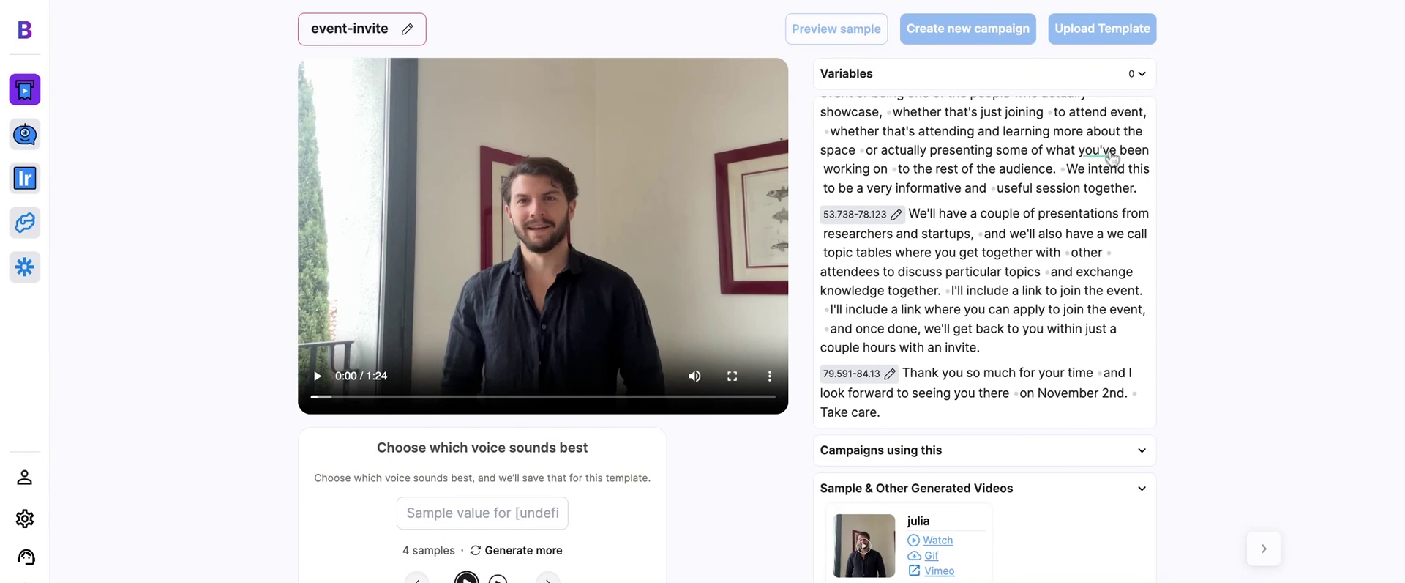
{"action": "left_click", "coordinate": [977, 31]}
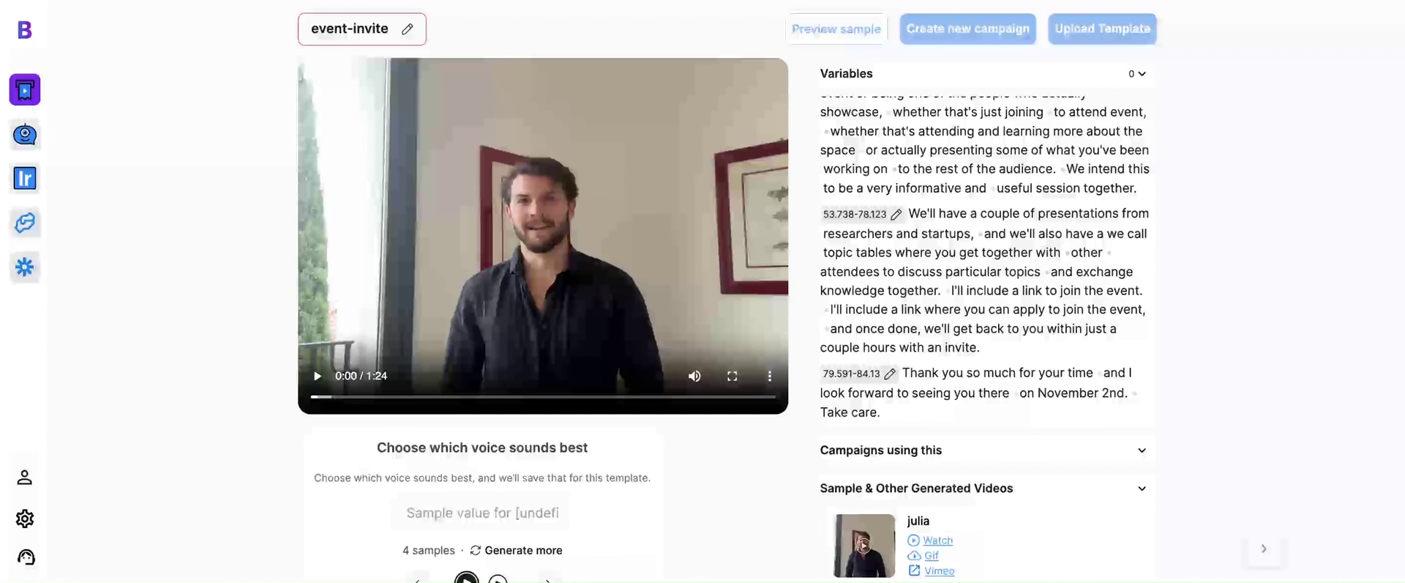
Mark the closing words 'Take care.' as a variable named var
{"action": "scroll", "coordinate": [1073, 245], "scroll_direction": "up", "scroll_amount": 4}
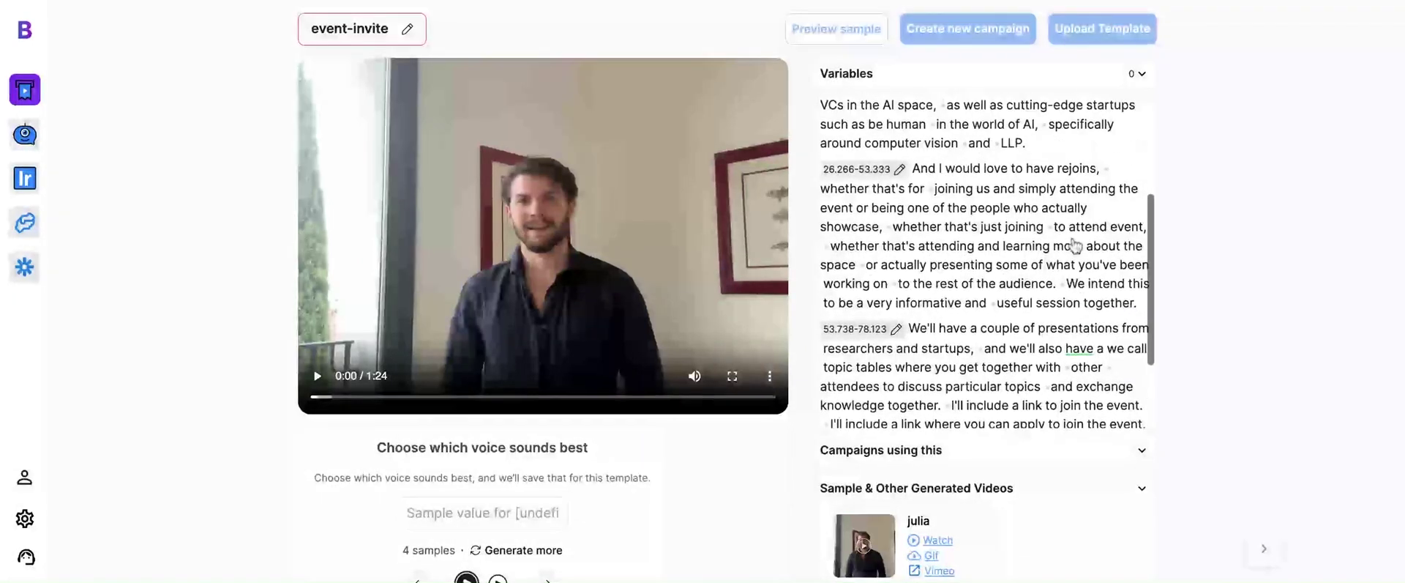
{"action": "scroll", "coordinate": [1074, 245], "scroll_direction": "down", "scroll_amount": 4}
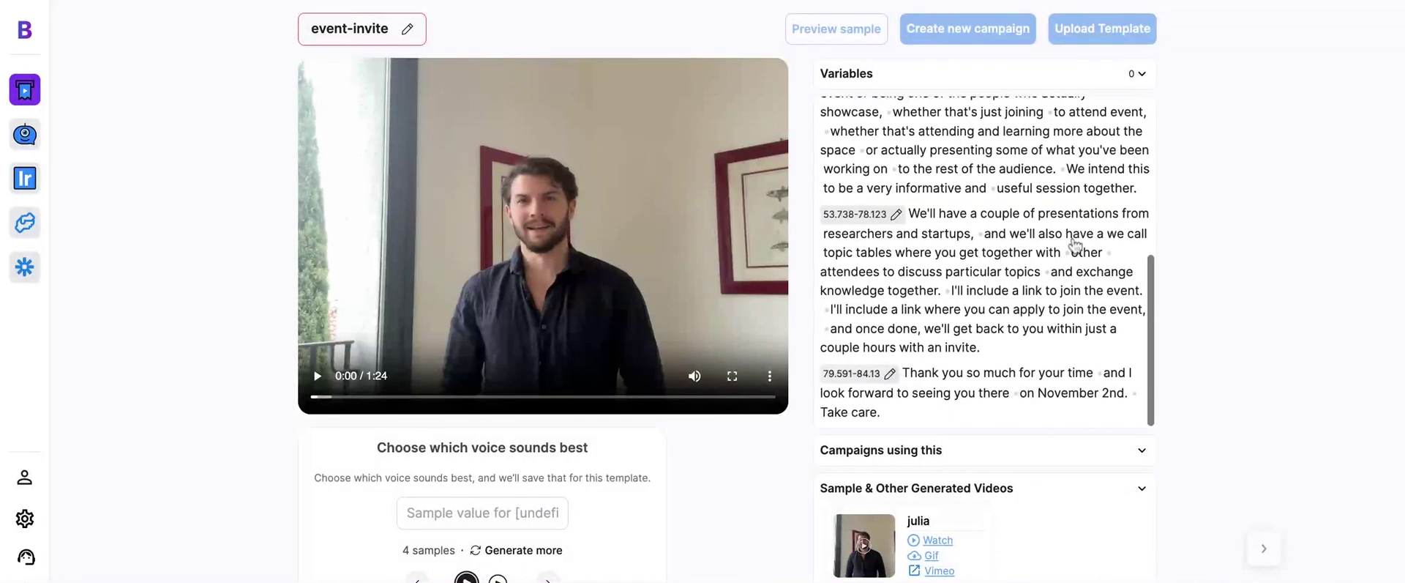
{"action": "left_click", "coordinate": [870, 420]}
{"action": "scroll", "coordinate": [879, 380], "scroll_direction": "down", "scroll_amount": 1}
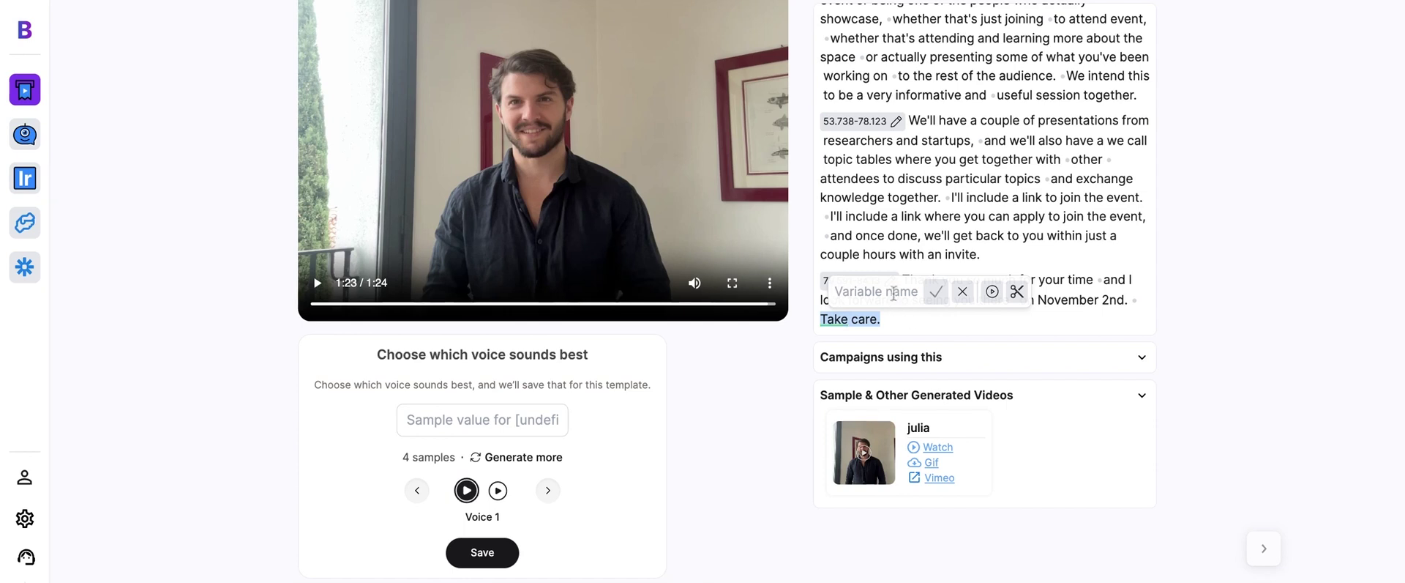
{"action": "type", "text": "var"}
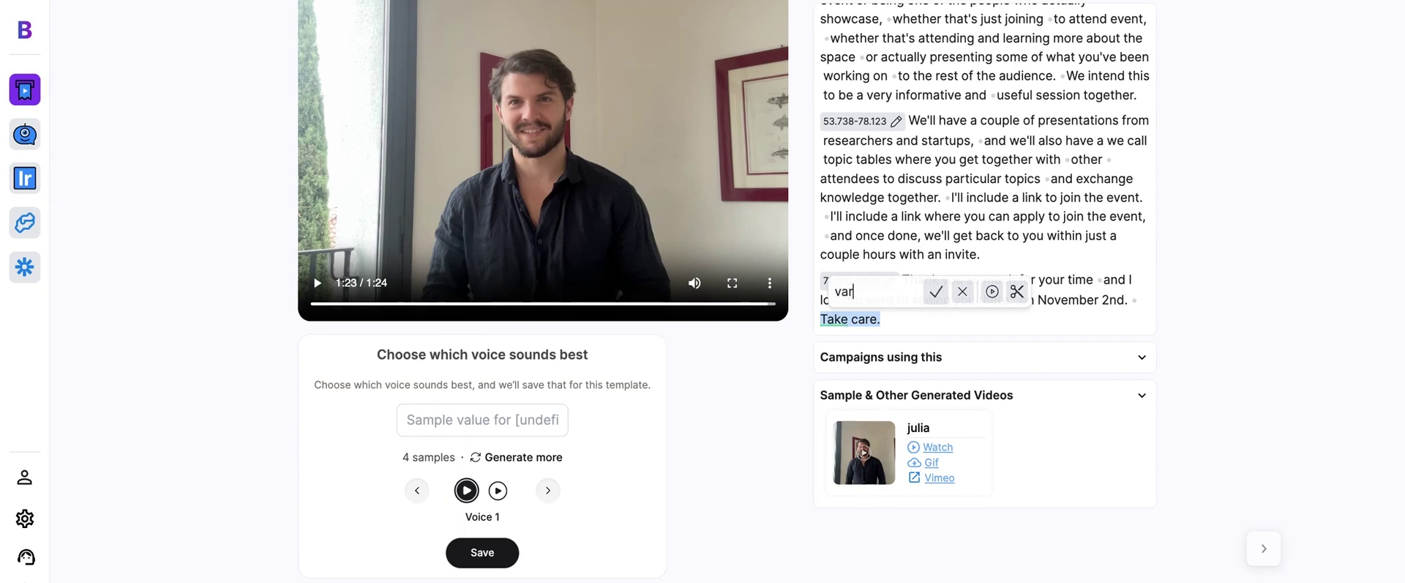
{"action": "key", "text": "Return"}
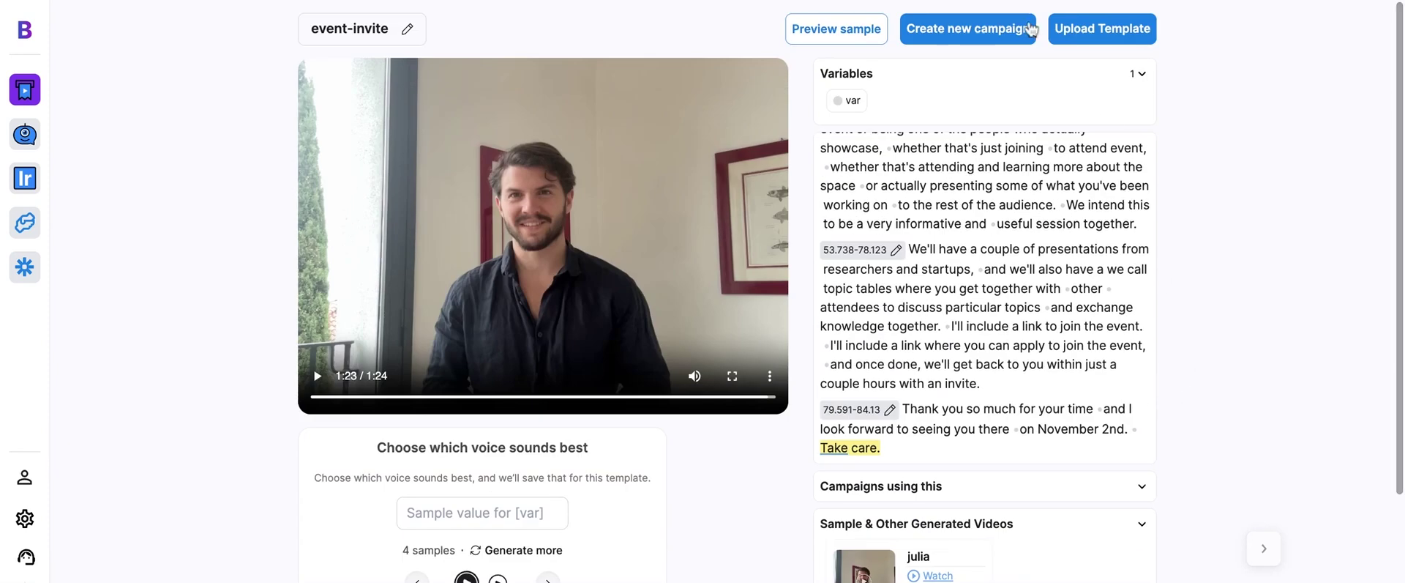
Create the 'no var' campaign (eCommerce, Increase upsells) and upload a CSV as its data
{"action": "left_click", "coordinate": [1026, 31]}
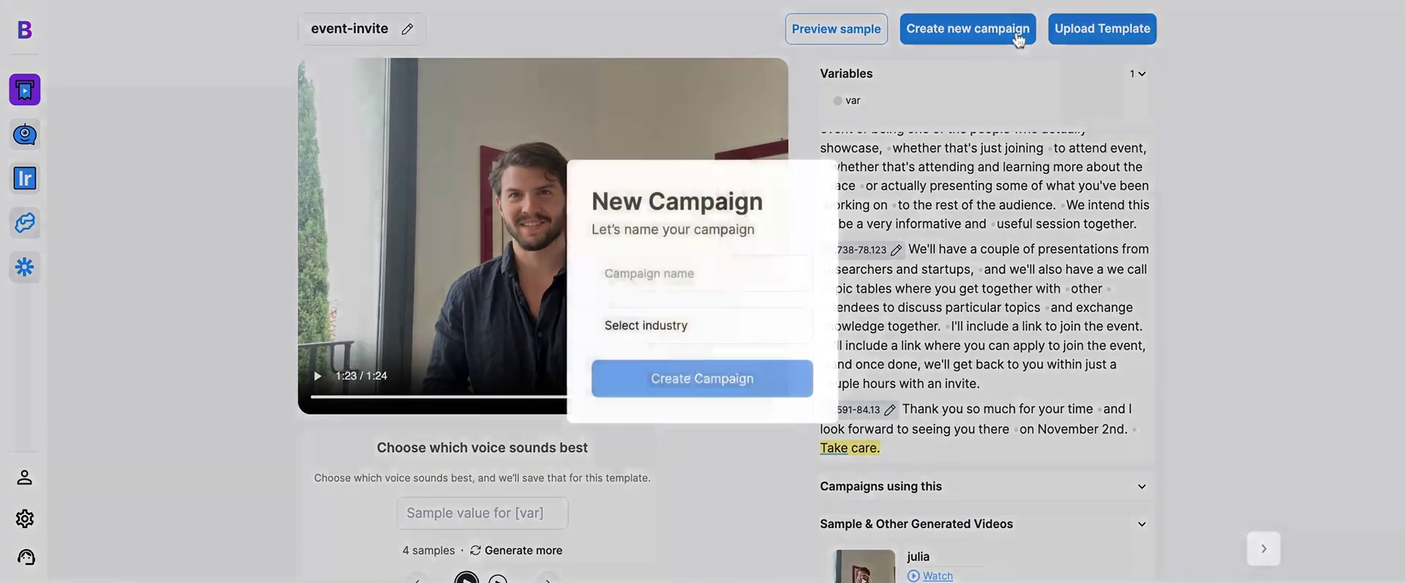
{"action": "type", "text": "no var"}
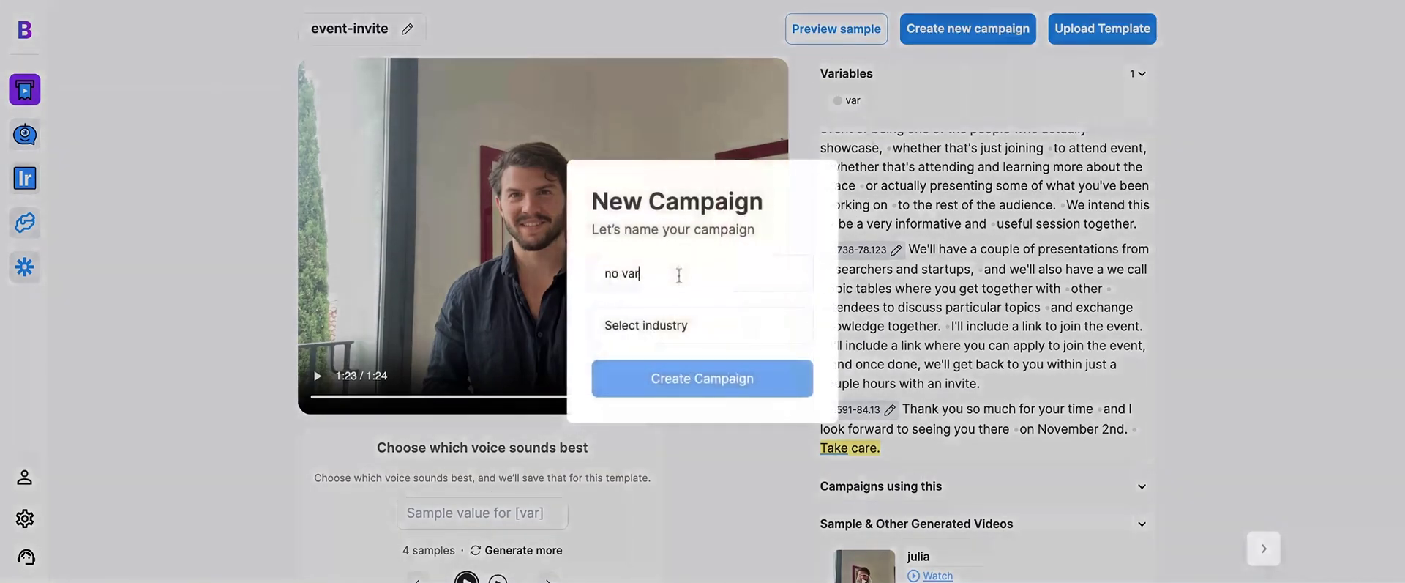
{"action": "left_click", "coordinate": [665, 319]}
{"action": "left_click", "coordinate": [691, 353]}
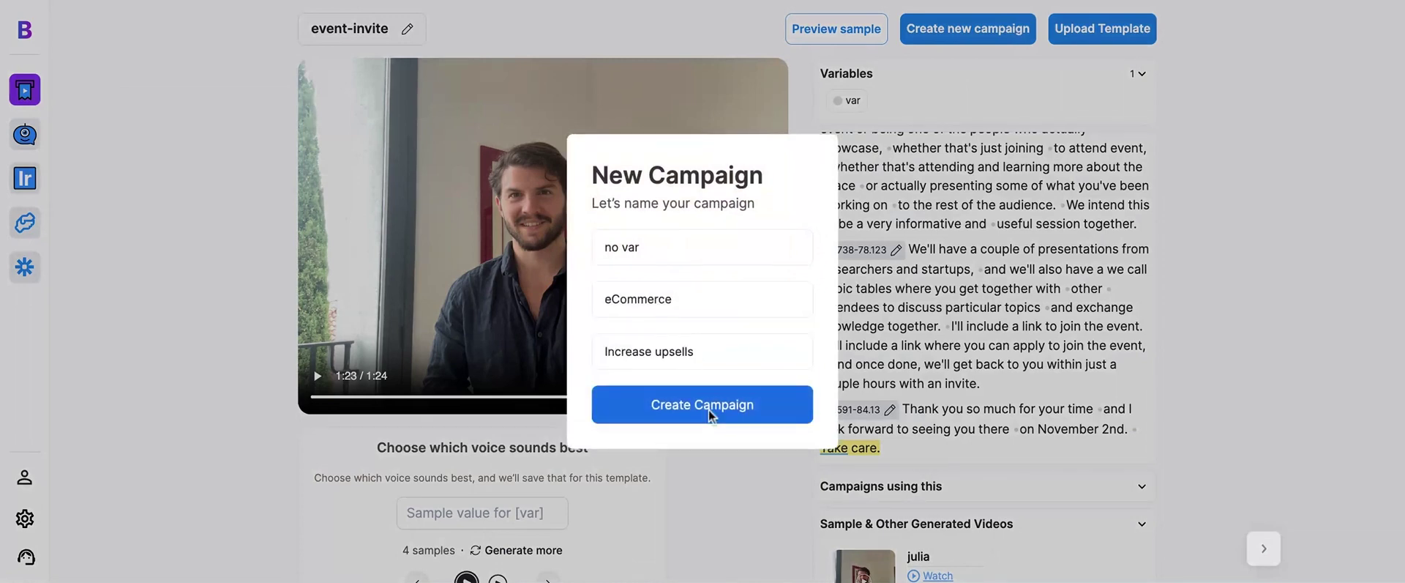
{"action": "left_click", "coordinate": [708, 410]}
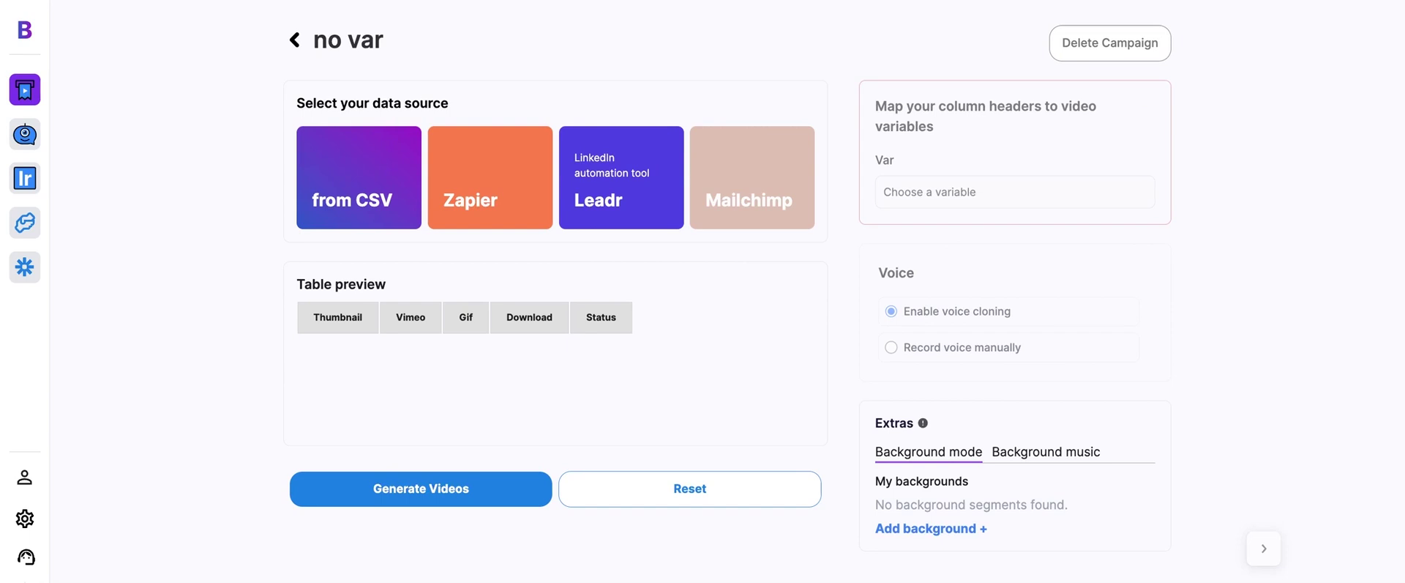
{"action": "left_click", "coordinate": [403, 200]}
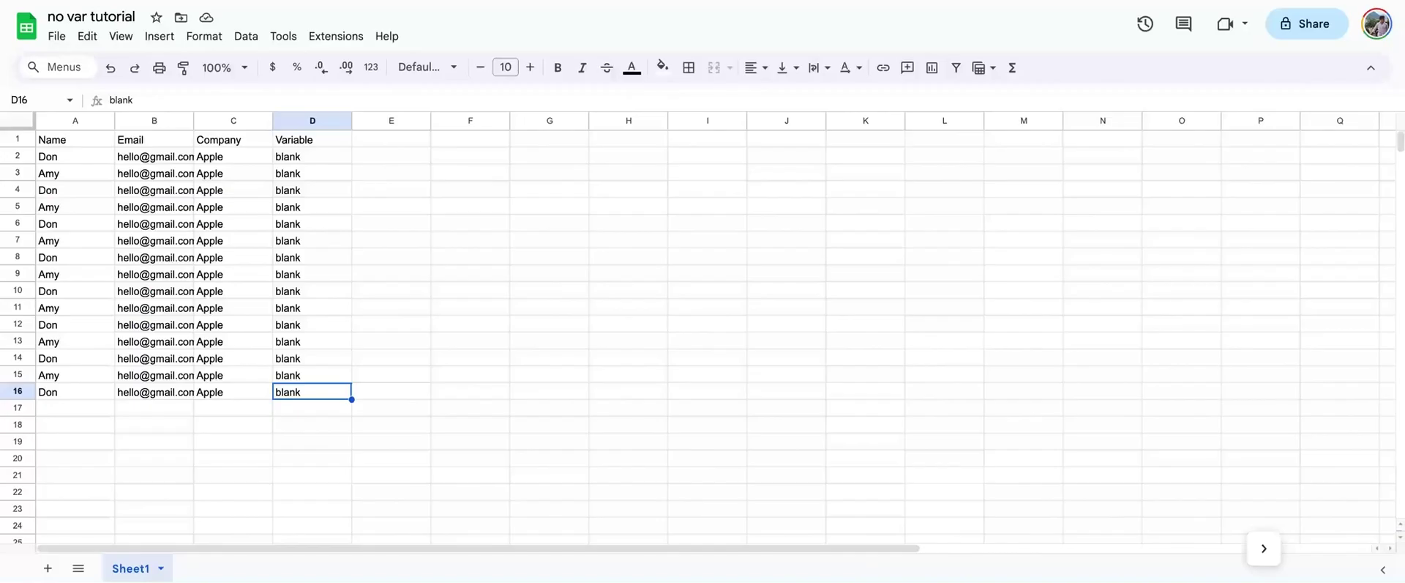
{"action": "left_click", "coordinate": [77, 147]}
{"action": "key", "text": "shift+Down"}
{"action": "key", "text": "shift+Down"}
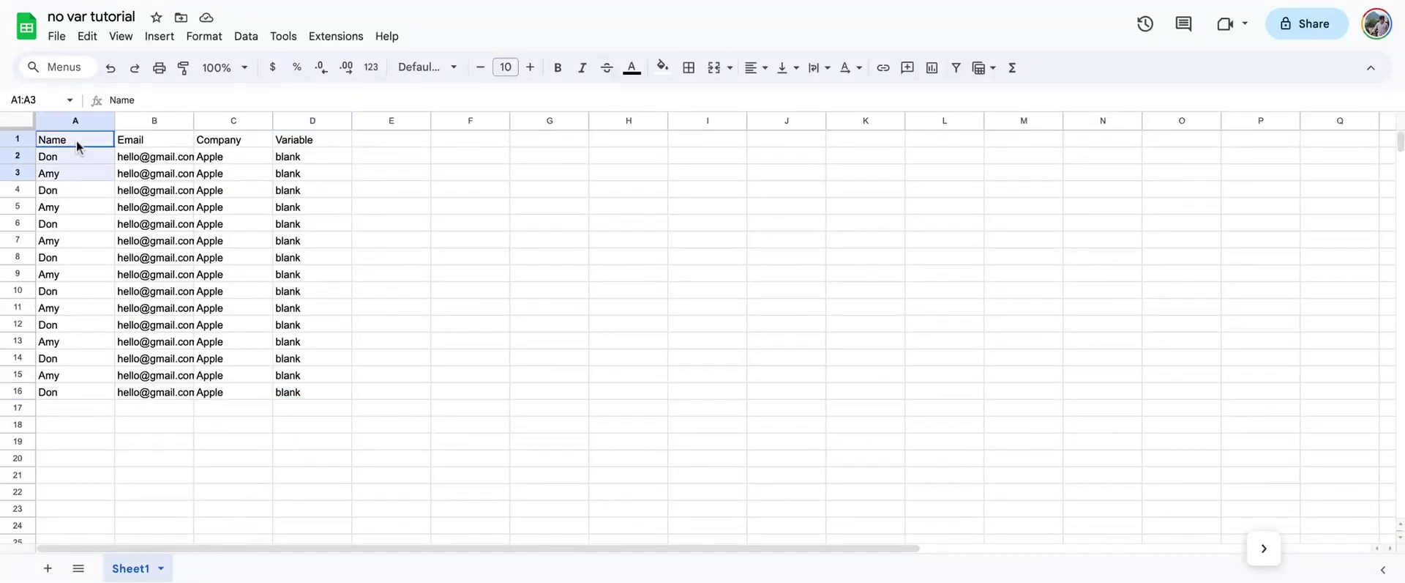
{"action": "left_click_drag", "start_coordinate": [77, 146], "coordinate": [81, 395]}
{"action": "left_click_drag", "start_coordinate": [157, 141], "coordinate": [160, 439]}
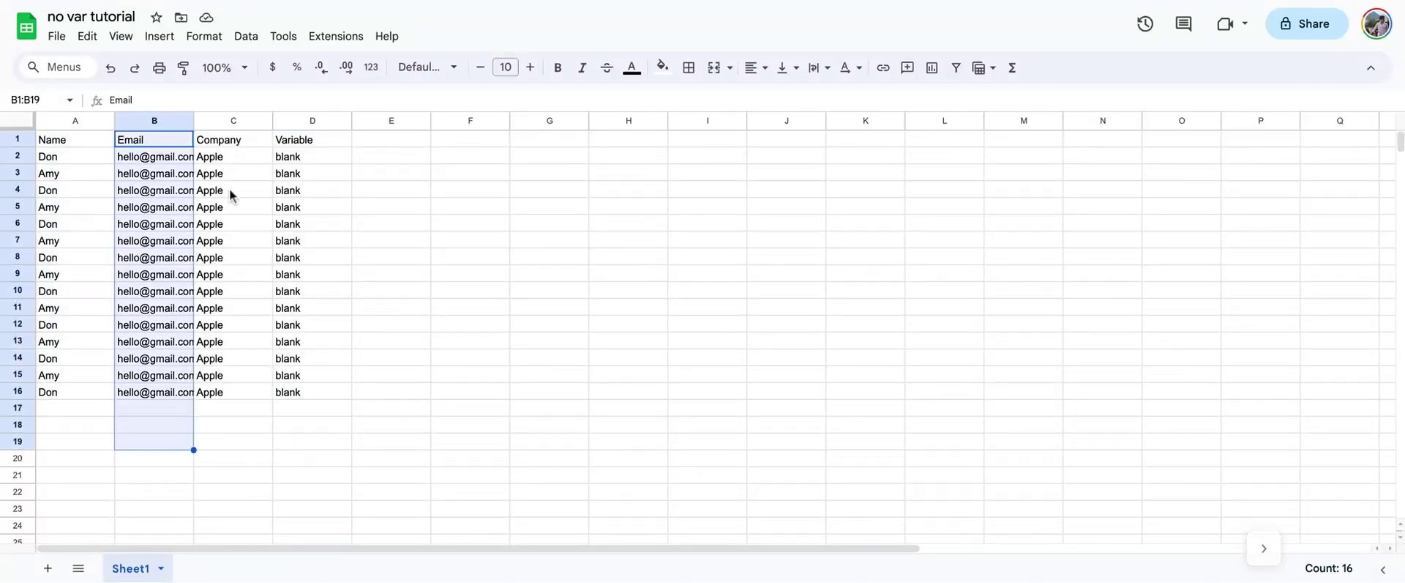
{"action": "left_click", "coordinate": [284, 143]}
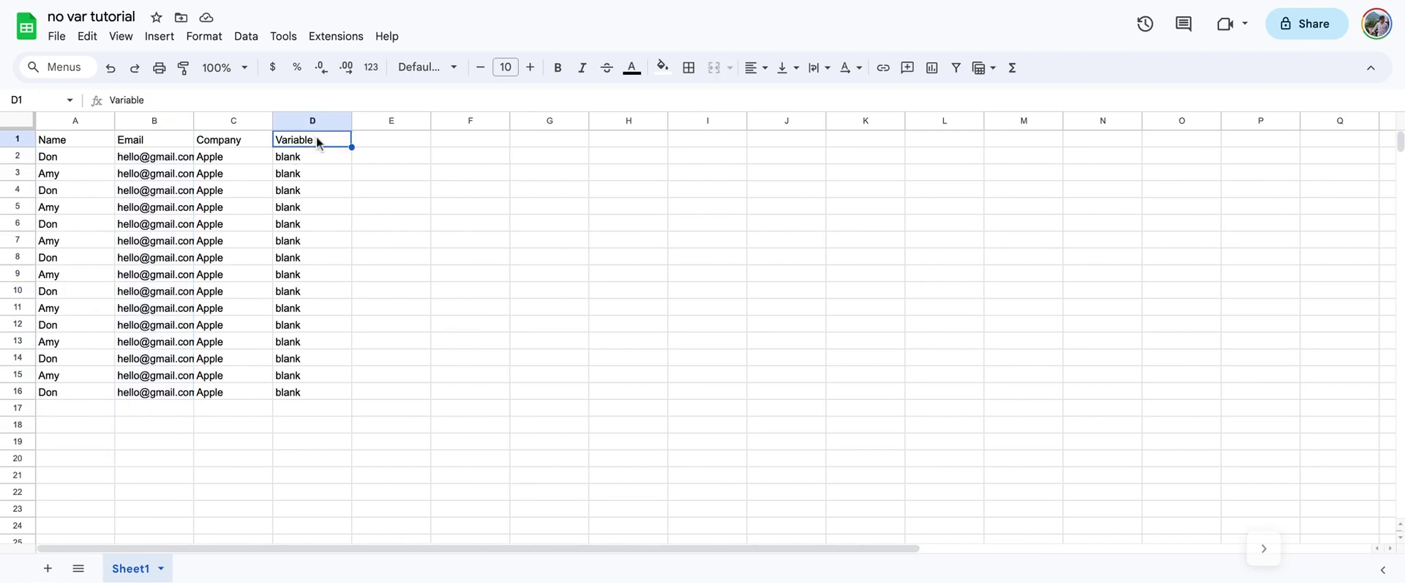
{"action": "key", "text": "shift+Down"}
{"action": "key", "text": "shift+Down"}
{"action": "key", "text": "shift+Down"}
{"action": "key", "text": "shift+Down"}
{"action": "key", "text": "shift+Down"}
{"action": "key", "text": "shift+Down"}
{"action": "left_click", "coordinate": [318, 424]}
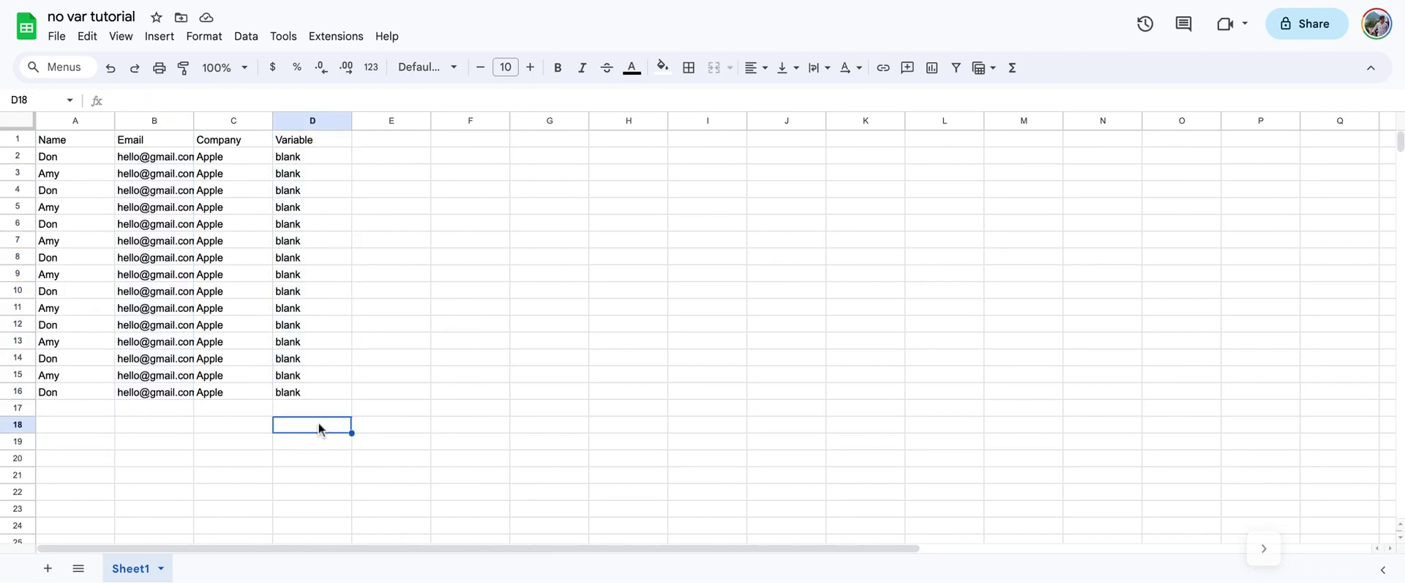
{"action": "left_click", "coordinate": [311, 154]}
{"action": "left_click", "coordinate": [298, 175]}
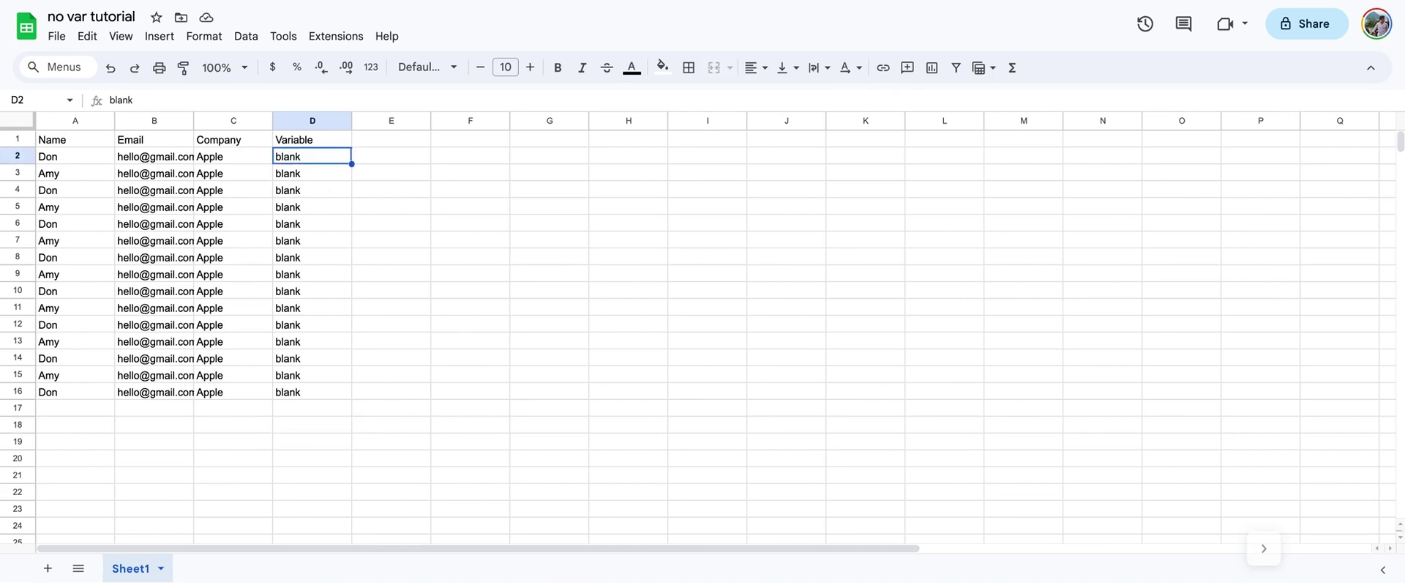
{"action": "key", "text": "ctrl+shift+Down"}
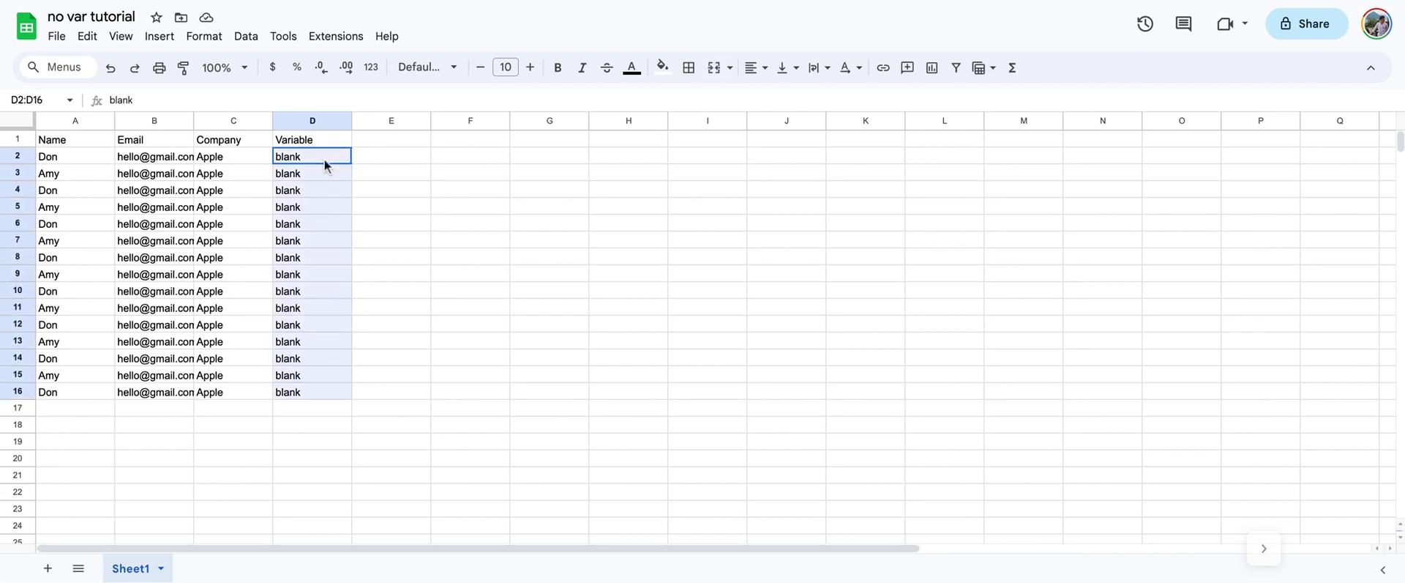
{"action": "left_click", "coordinate": [422, 278]}
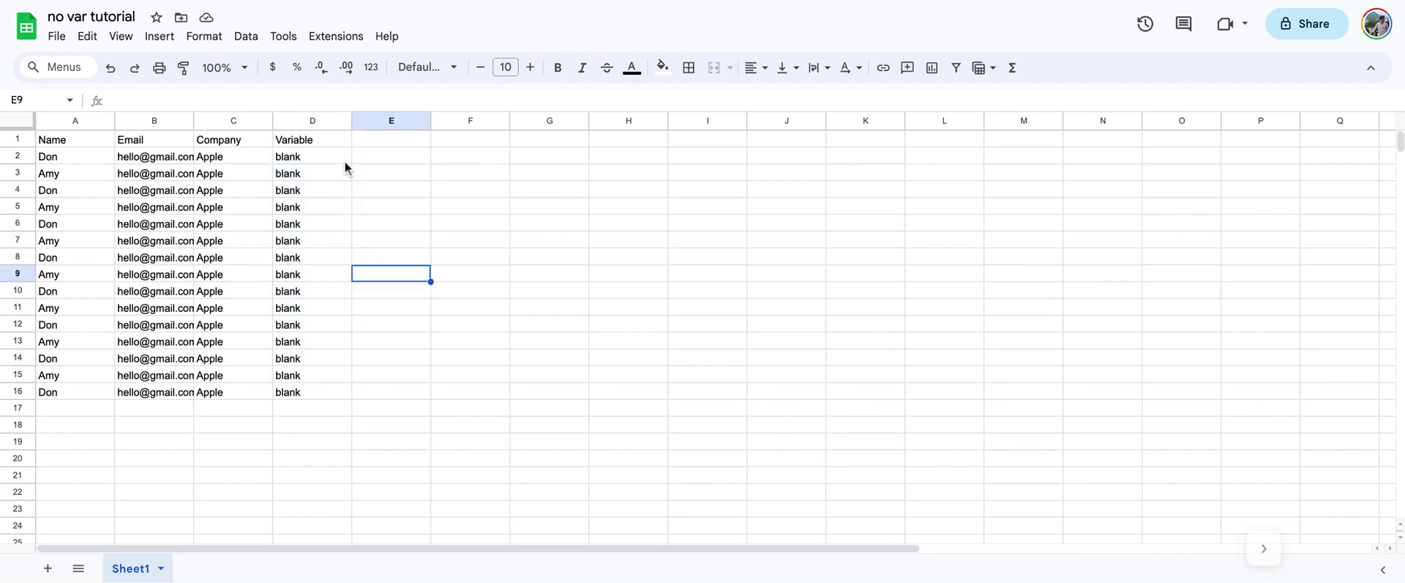
{"action": "left_click_drag", "start_coordinate": [337, 159], "coordinate": [77, 158]}
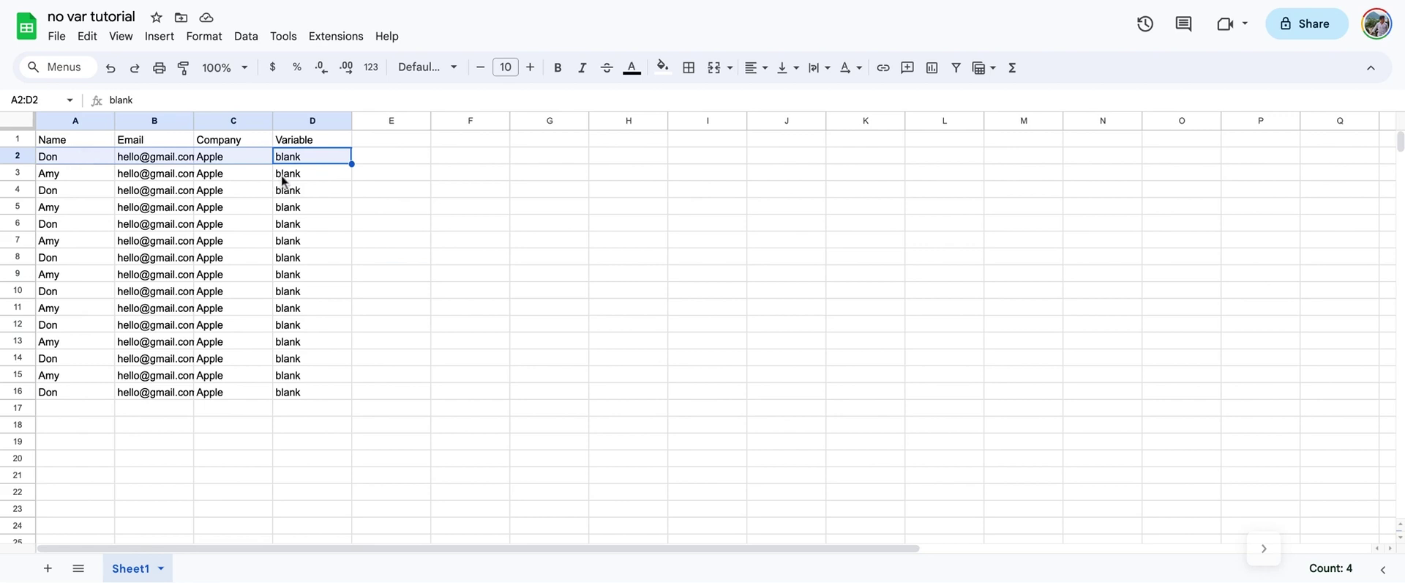
{"action": "left_click", "coordinate": [328, 174]}
{"action": "key", "text": "shift+Left"}
{"action": "key", "text": "shift+Left"}
{"action": "key", "text": "shift+Left"}
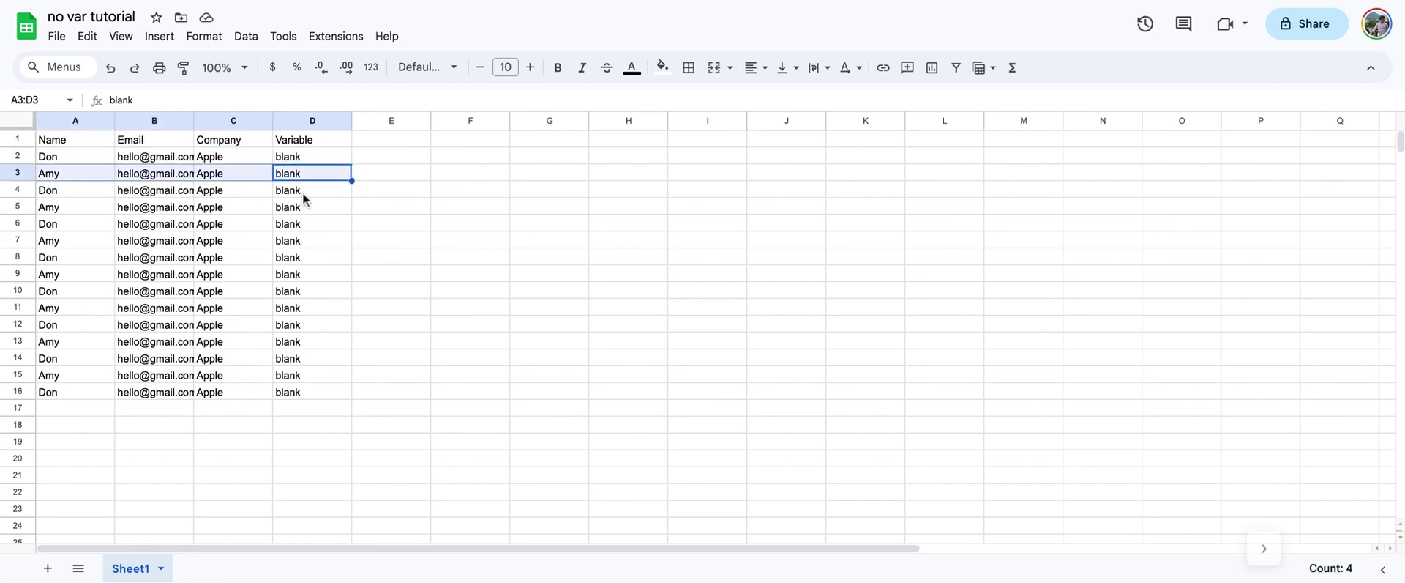
{"action": "left_click_drag", "start_coordinate": [303, 197], "coordinate": [78, 191]}
{"action": "left_click", "coordinate": [442, 176]}
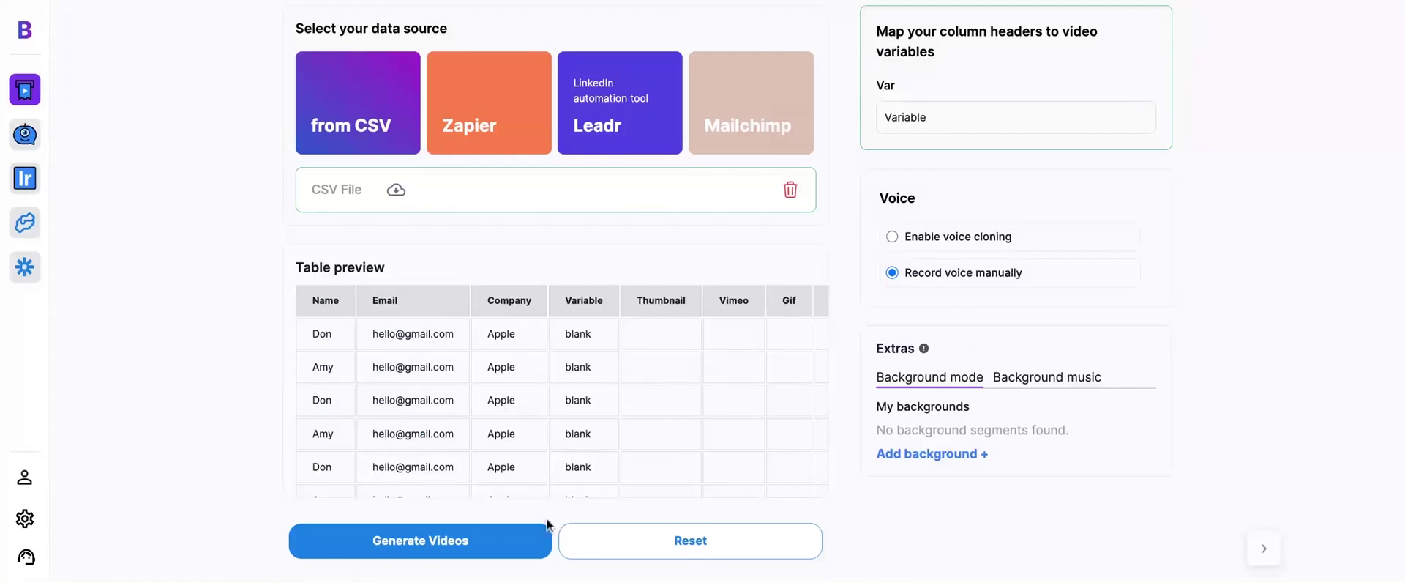
From Generate Videos, add a new actor named 'test novar'
{"action": "left_click", "coordinate": [483, 542]}
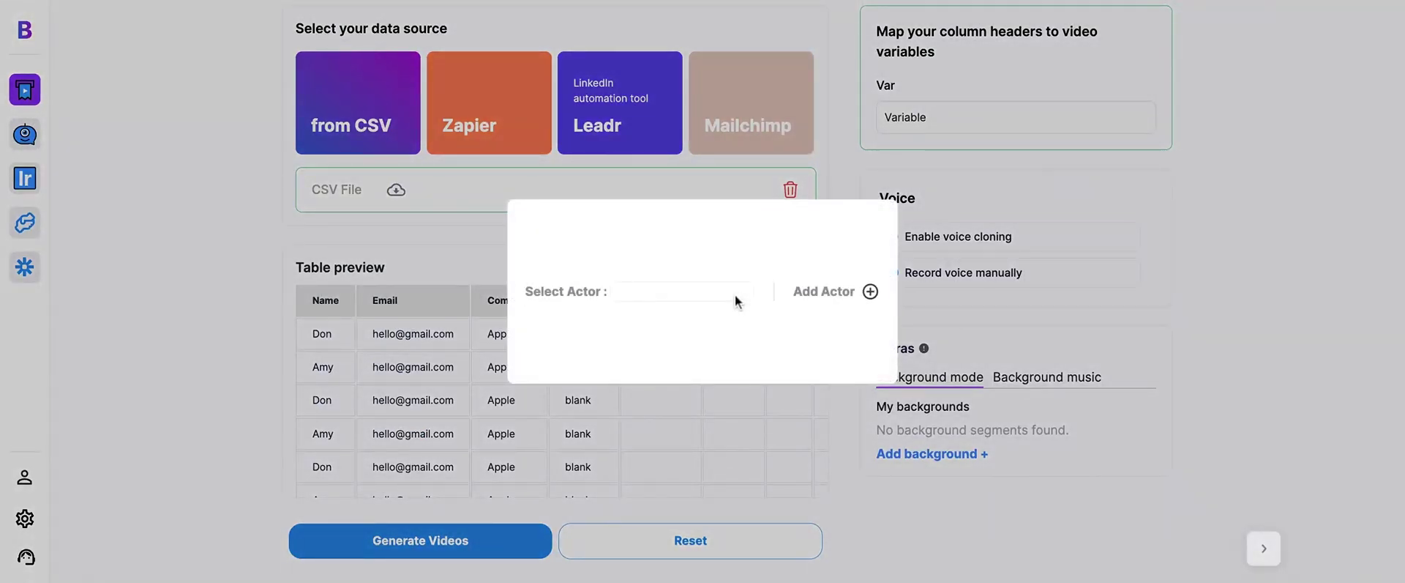
{"action": "left_click", "coordinate": [870, 292]}
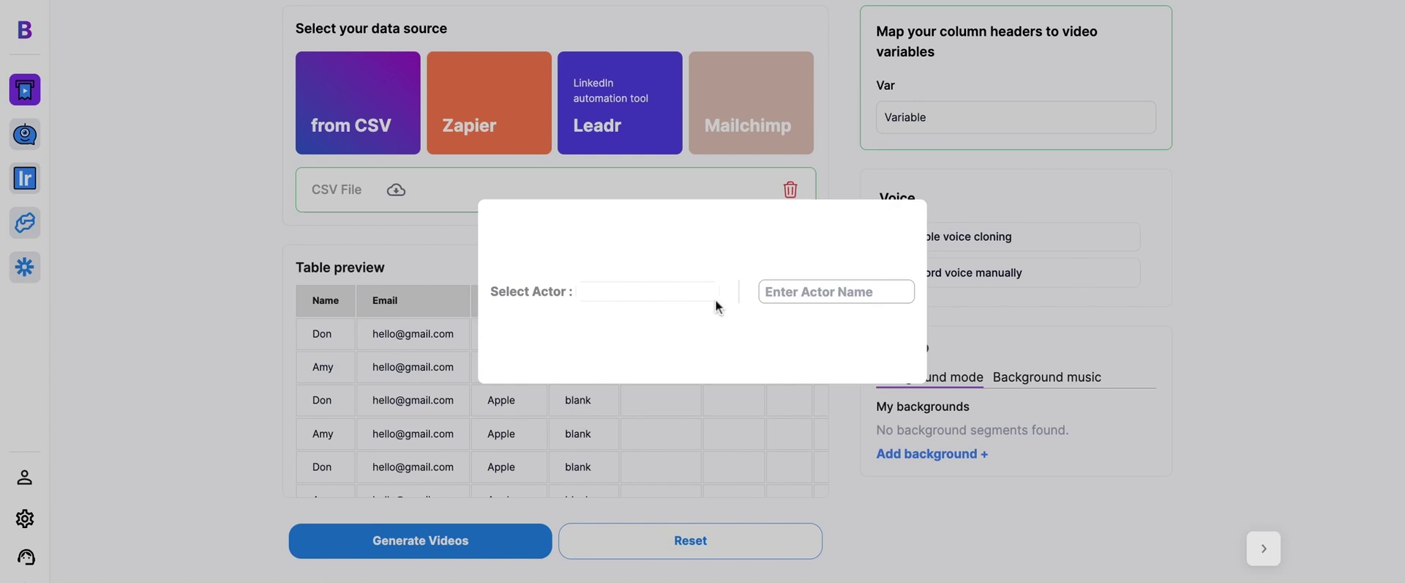
{"action": "type", "text": "test"}
{"action": "type", "text": " novar"}
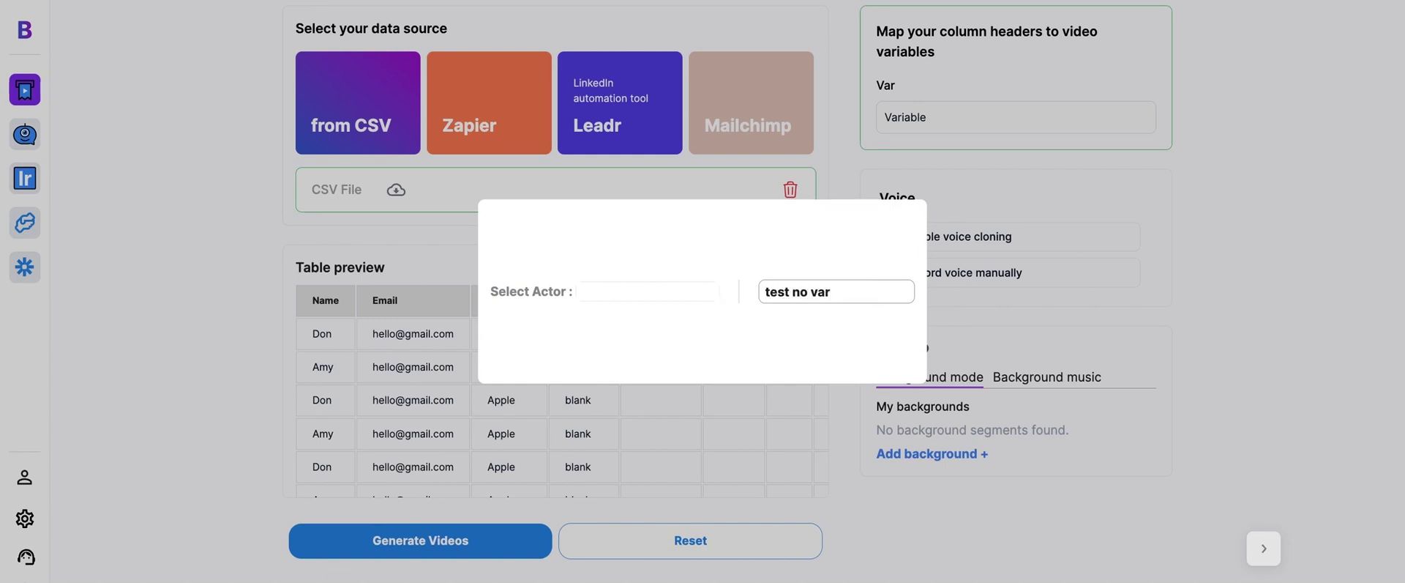
{"action": "key", "text": "Return"}
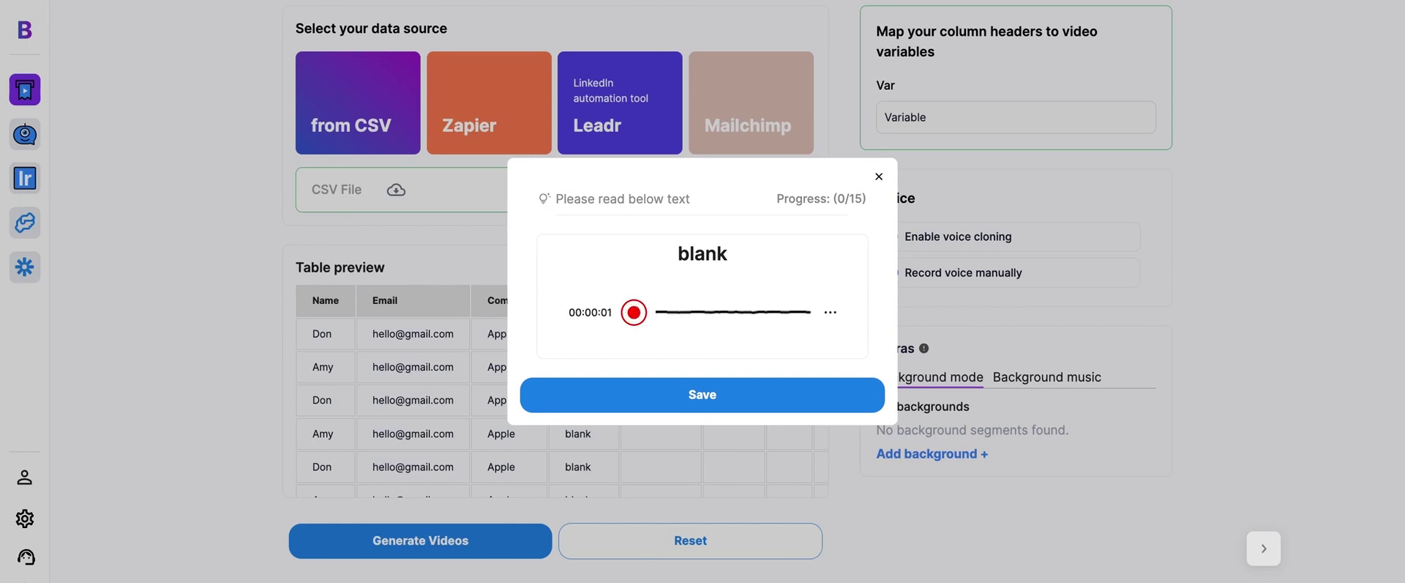
Stop the one-second take of 'blank' and save it
{"action": "left_click", "coordinate": [633, 312]}
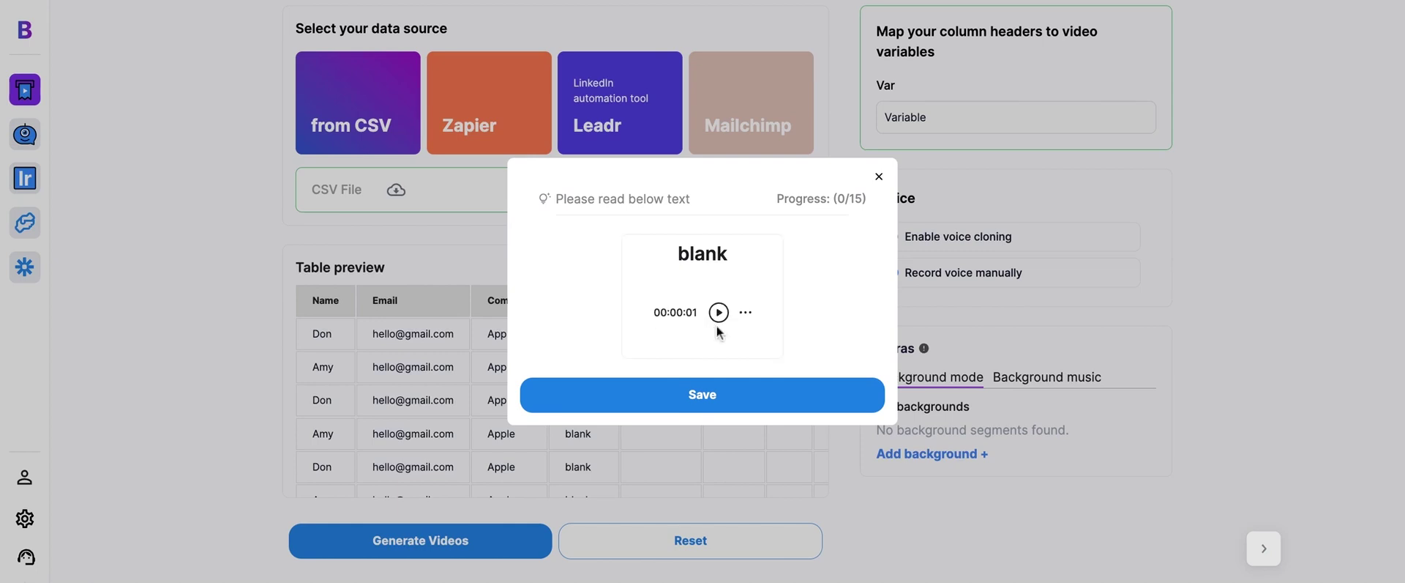
{"action": "left_click", "coordinate": [703, 395]}
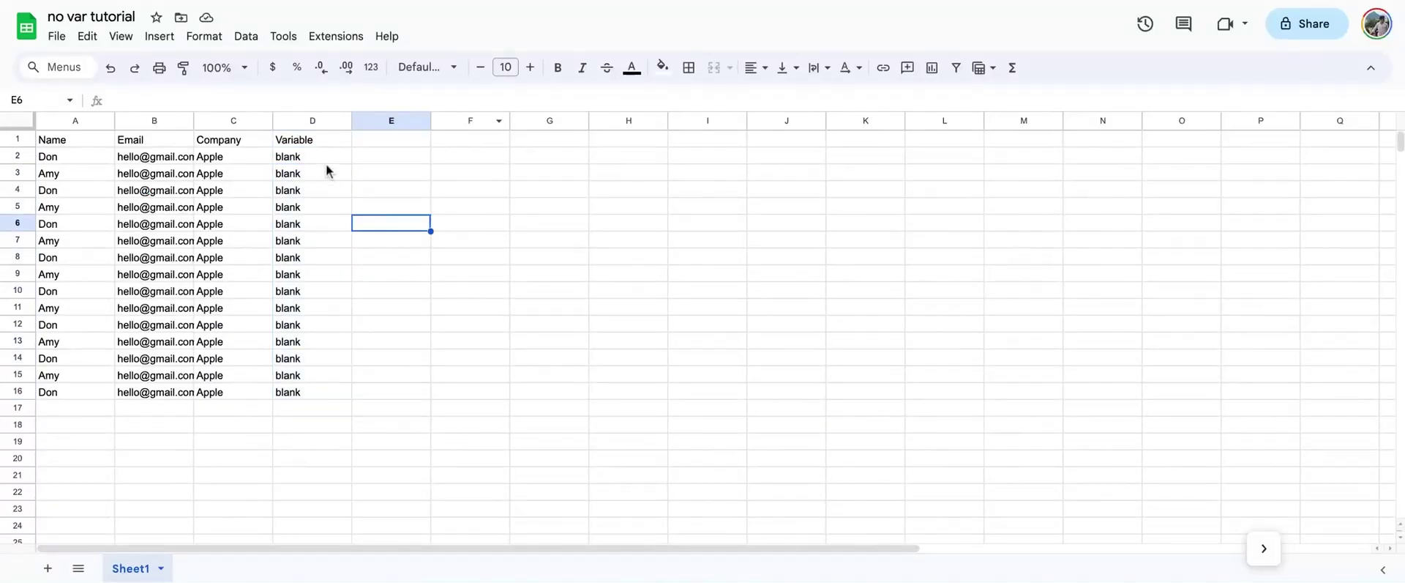
{"action": "left_click", "coordinate": [326, 164]}
{"action": "left_click_drag", "start_coordinate": [325, 162], "coordinate": [340, 392]}
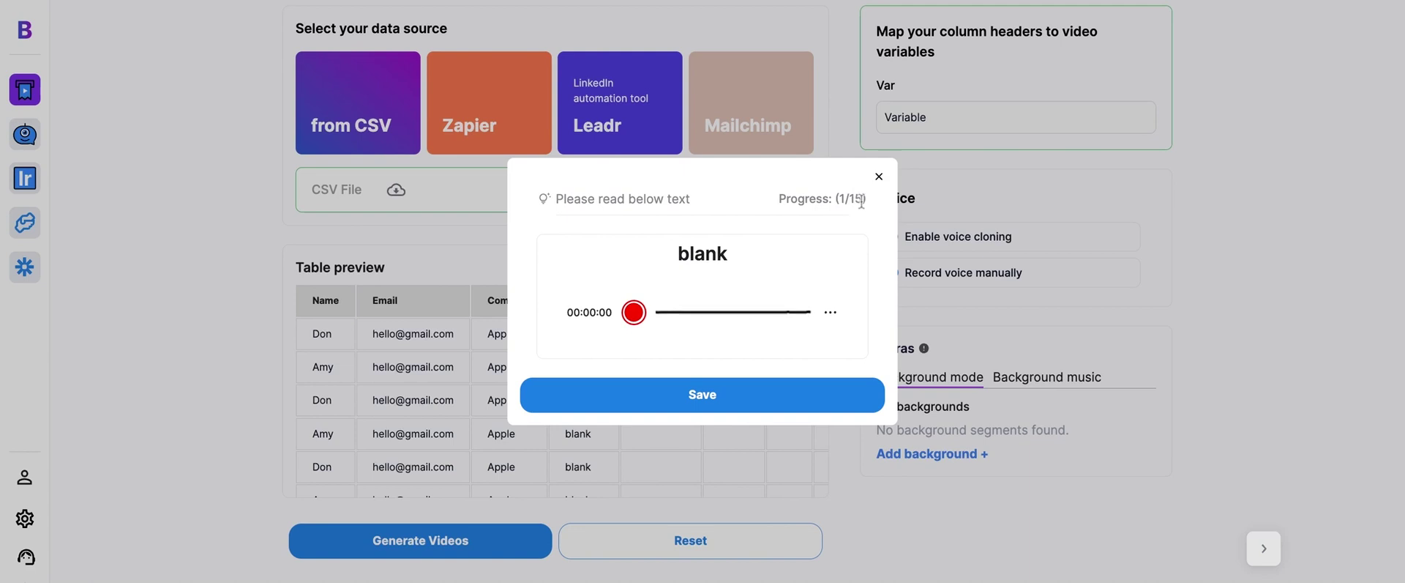
Close the recording dialog and generate the campaign's 15 'blank' videos
{"action": "mouse_move", "coordinate": [867, 198]}
{"action": "left_mouse_down"}
{"action": "mouse_move", "coordinate": [781, 198]}
{"action": "mouse_move", "coordinate": [864, 198]}
{"action": "left_mouse_up"}
{"action": "left_click", "coordinate": [878, 180]}
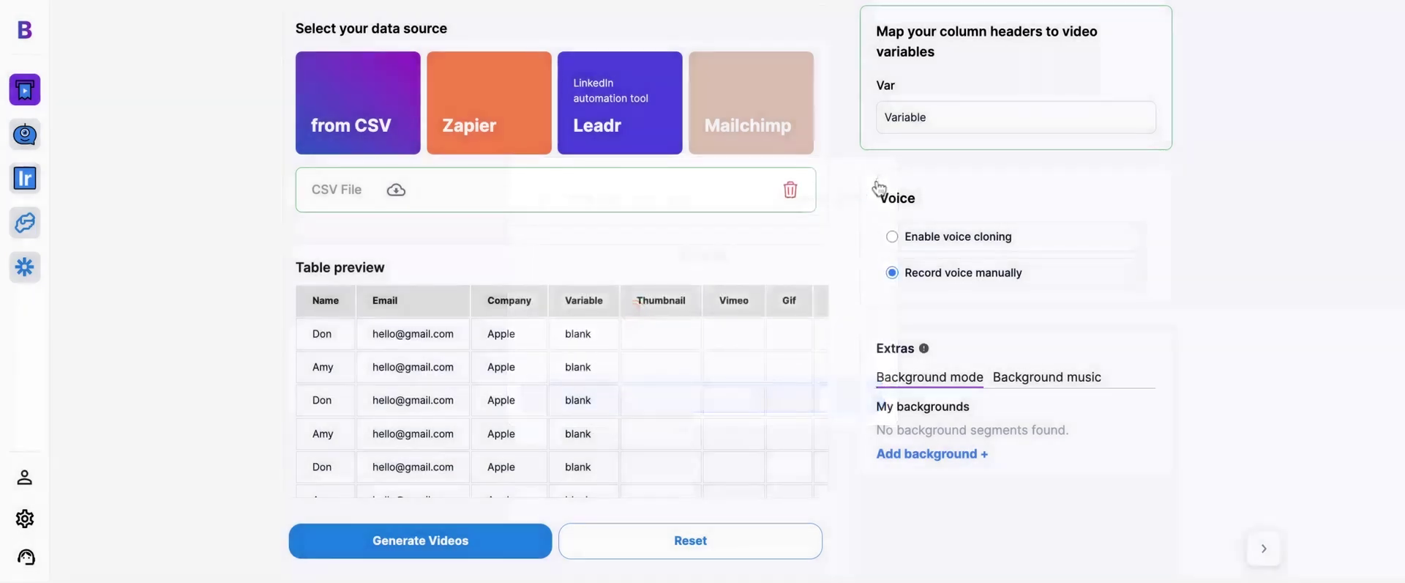
{"action": "left_click", "coordinate": [480, 538]}
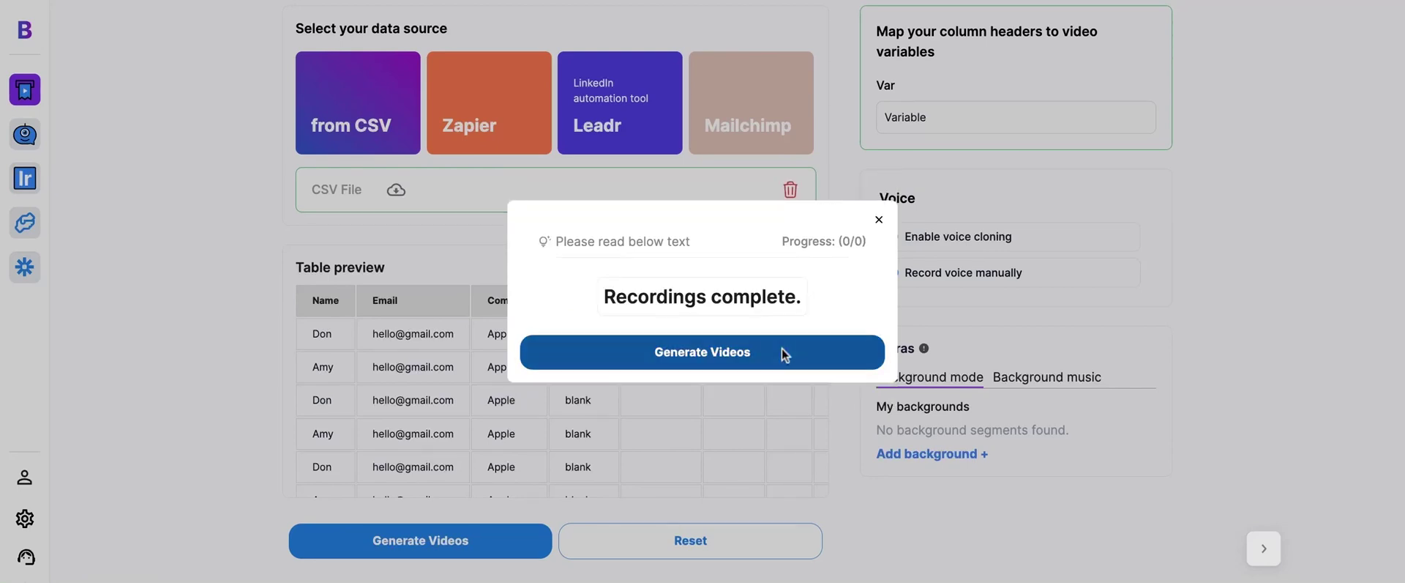
{"action": "left_click", "coordinate": [711, 354]}
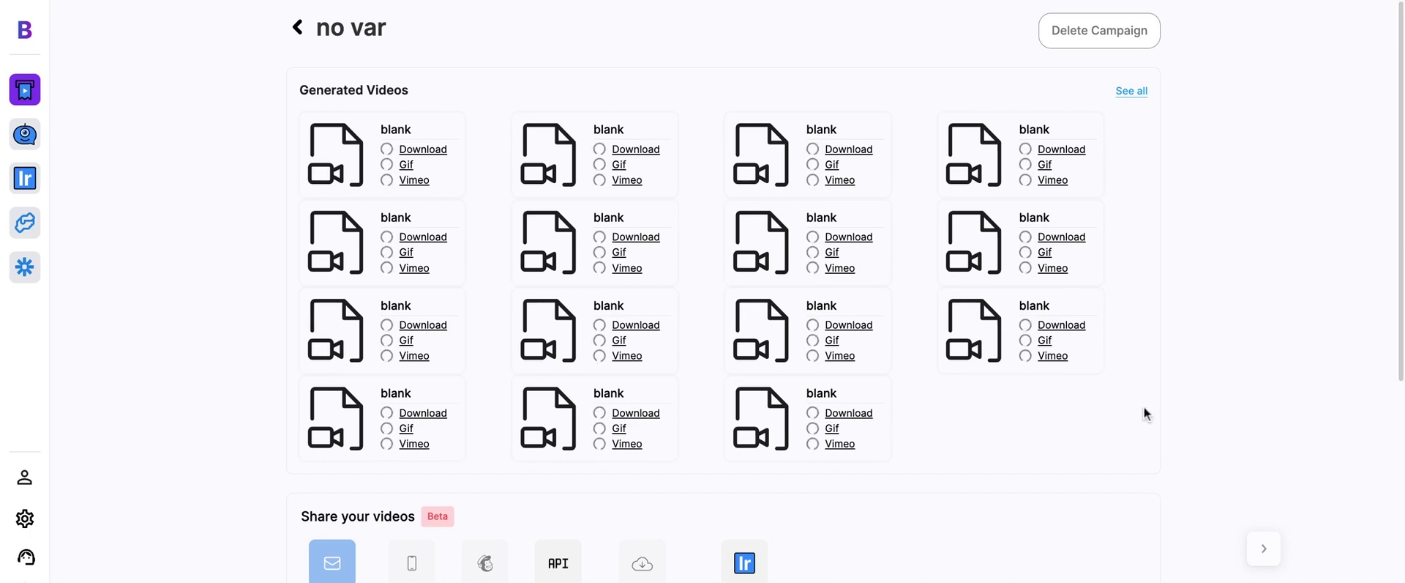
{"action": "scroll", "coordinate": [1144, 410], "scroll_direction": "down", "scroll_amount": 4}
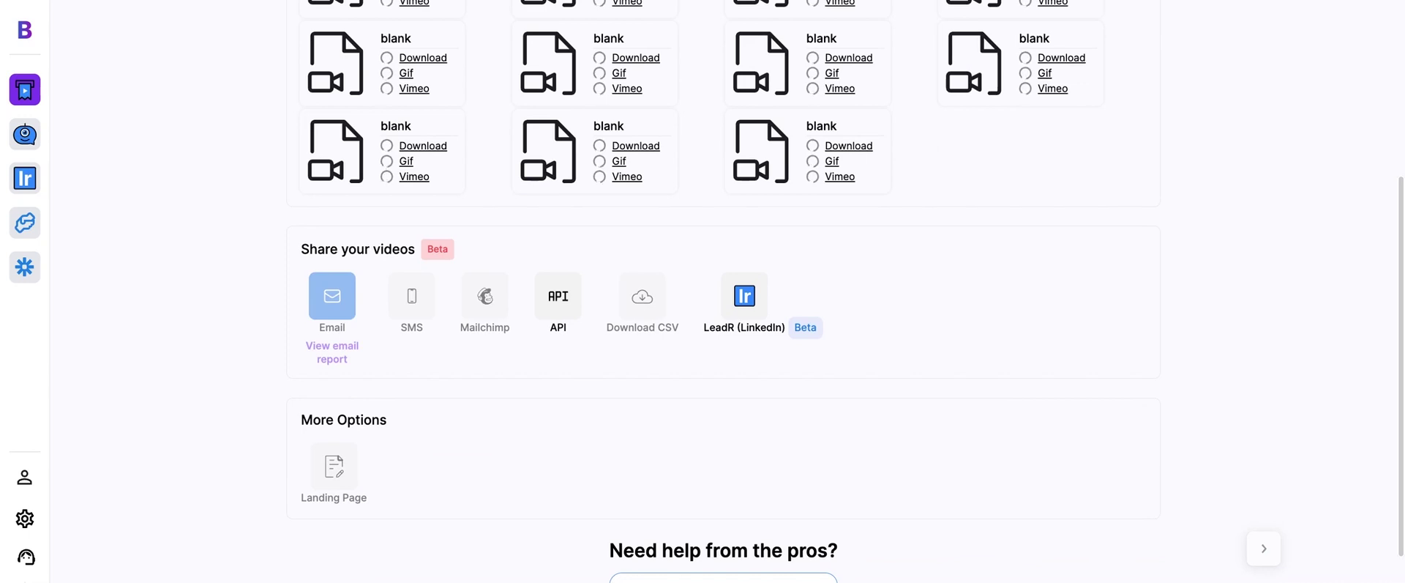
{"action": "scroll", "coordinate": [723, 293], "scroll_direction": "up", "scroll_amount": 4}
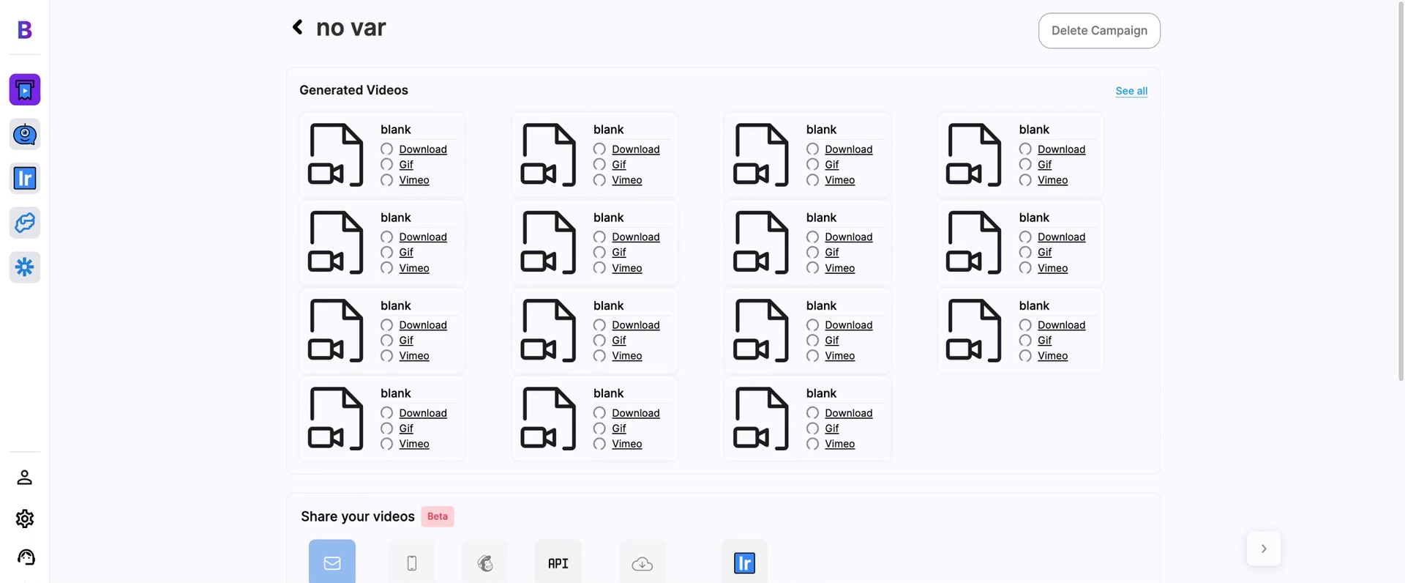
{"action": "scroll", "coordinate": [1244, 261], "scroll_direction": "down", "scroll_amount": 5}
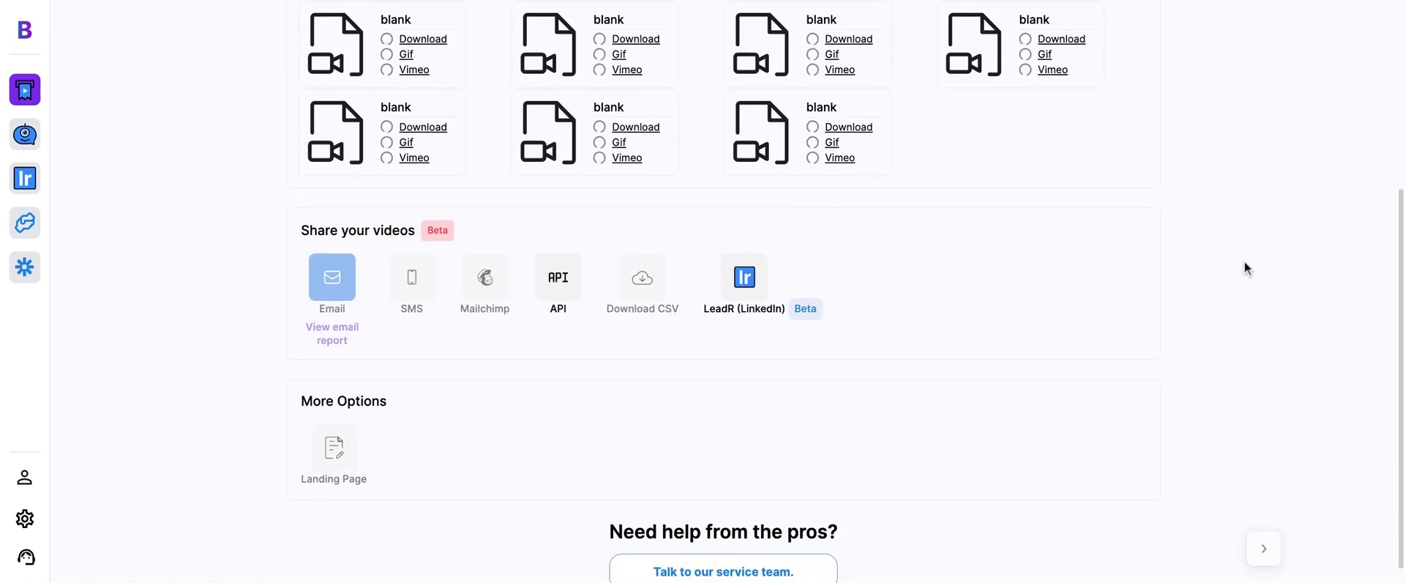
{"action": "scroll", "coordinate": [1245, 264], "scroll_direction": "up", "scroll_amount": 5}
{"action": "scroll", "coordinate": [1244, 263], "scroll_direction": "down", "scroll_amount": 1}
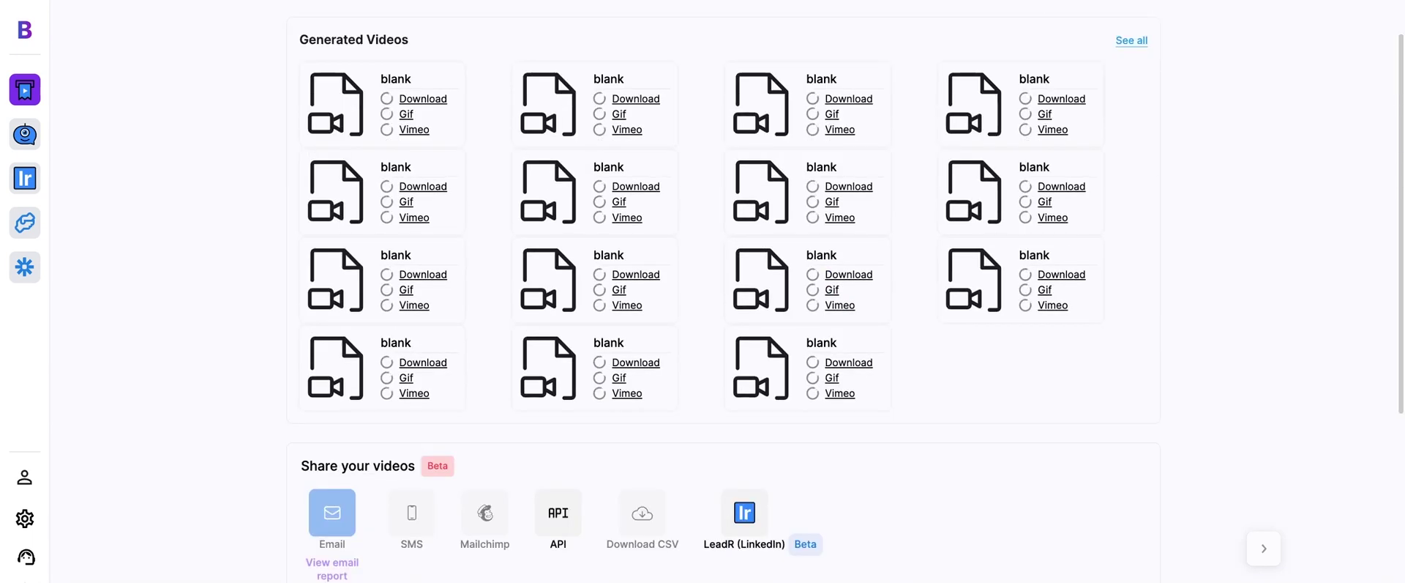